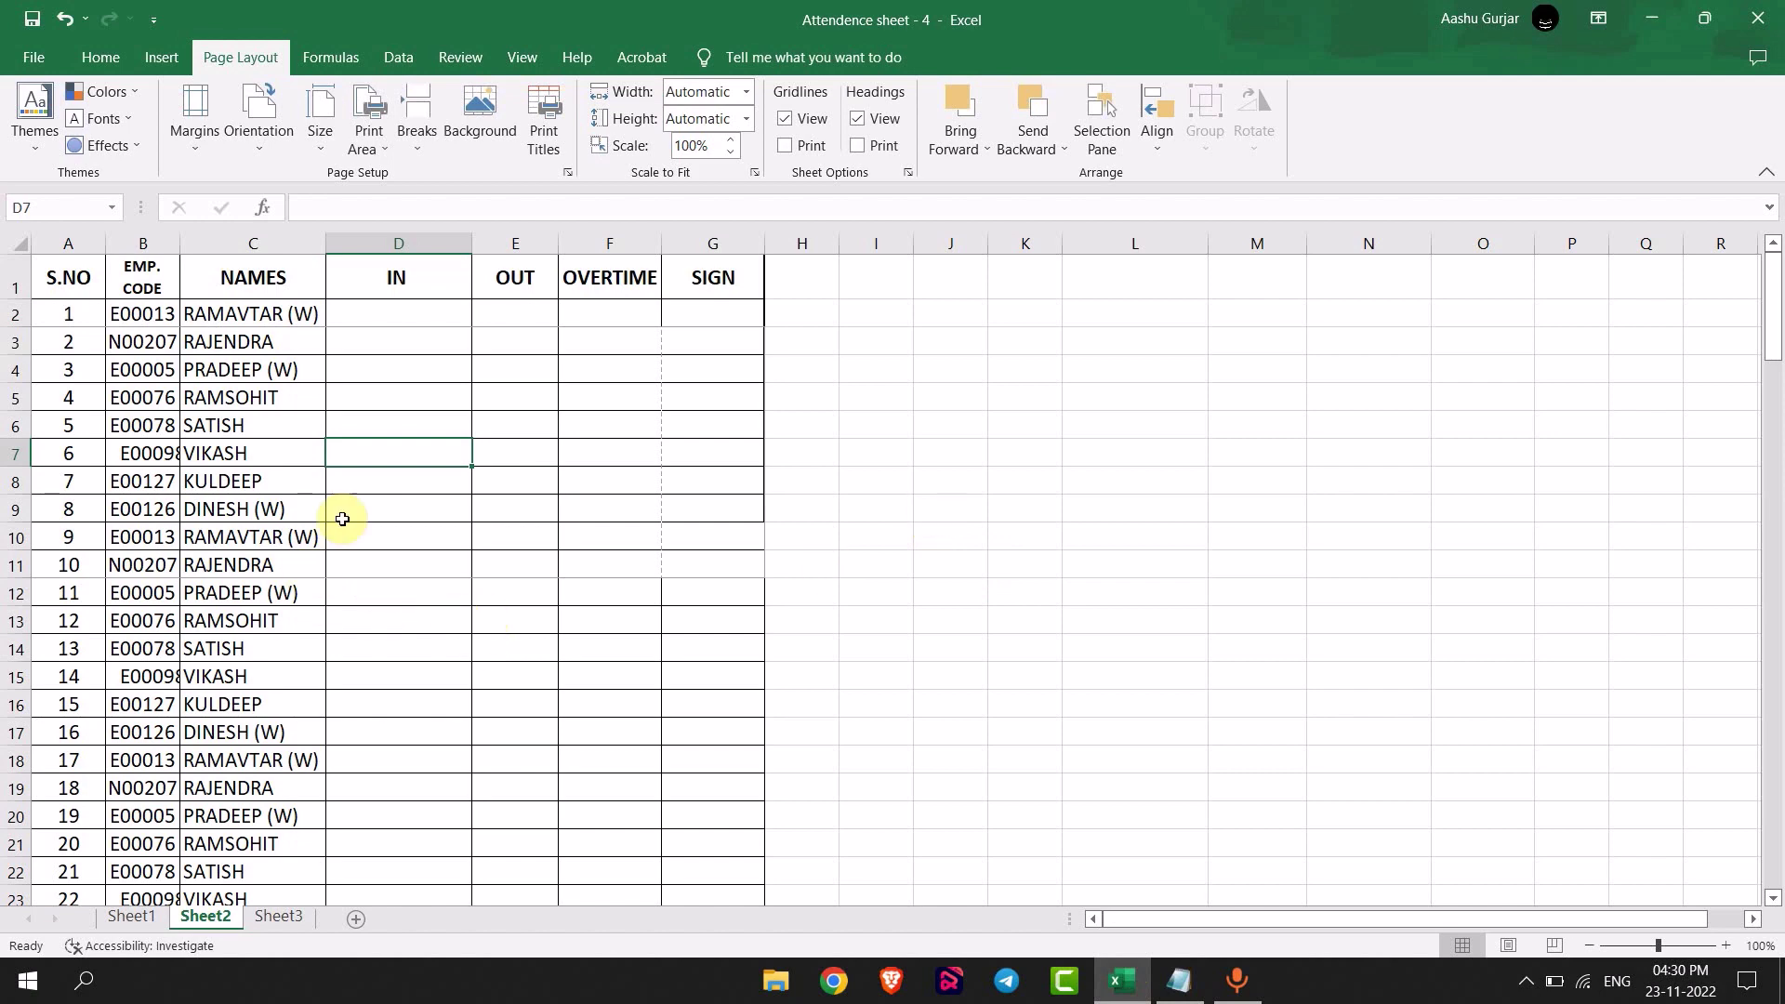
# - Select the attendance table A1:G10 and copy it
pyautogui.click(133, 916)
pyautogui.click(206, 916)
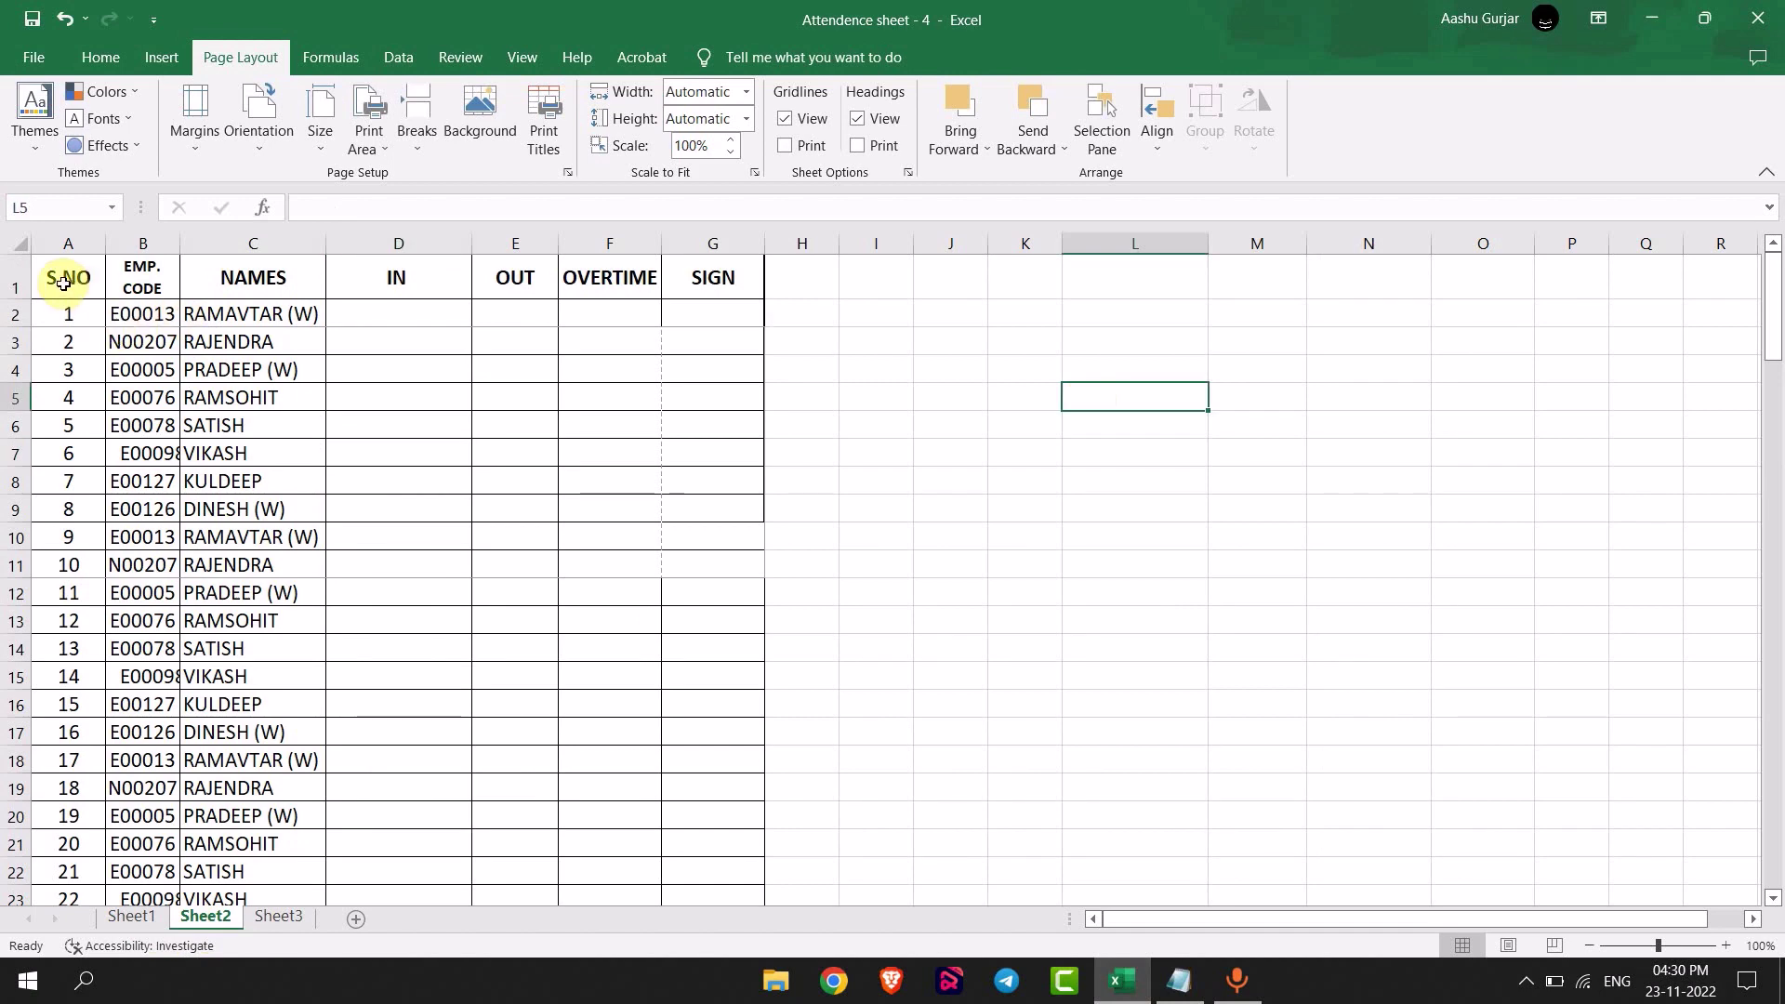
pyautogui.moveTo(68, 277); pyautogui.dragTo(707, 297)
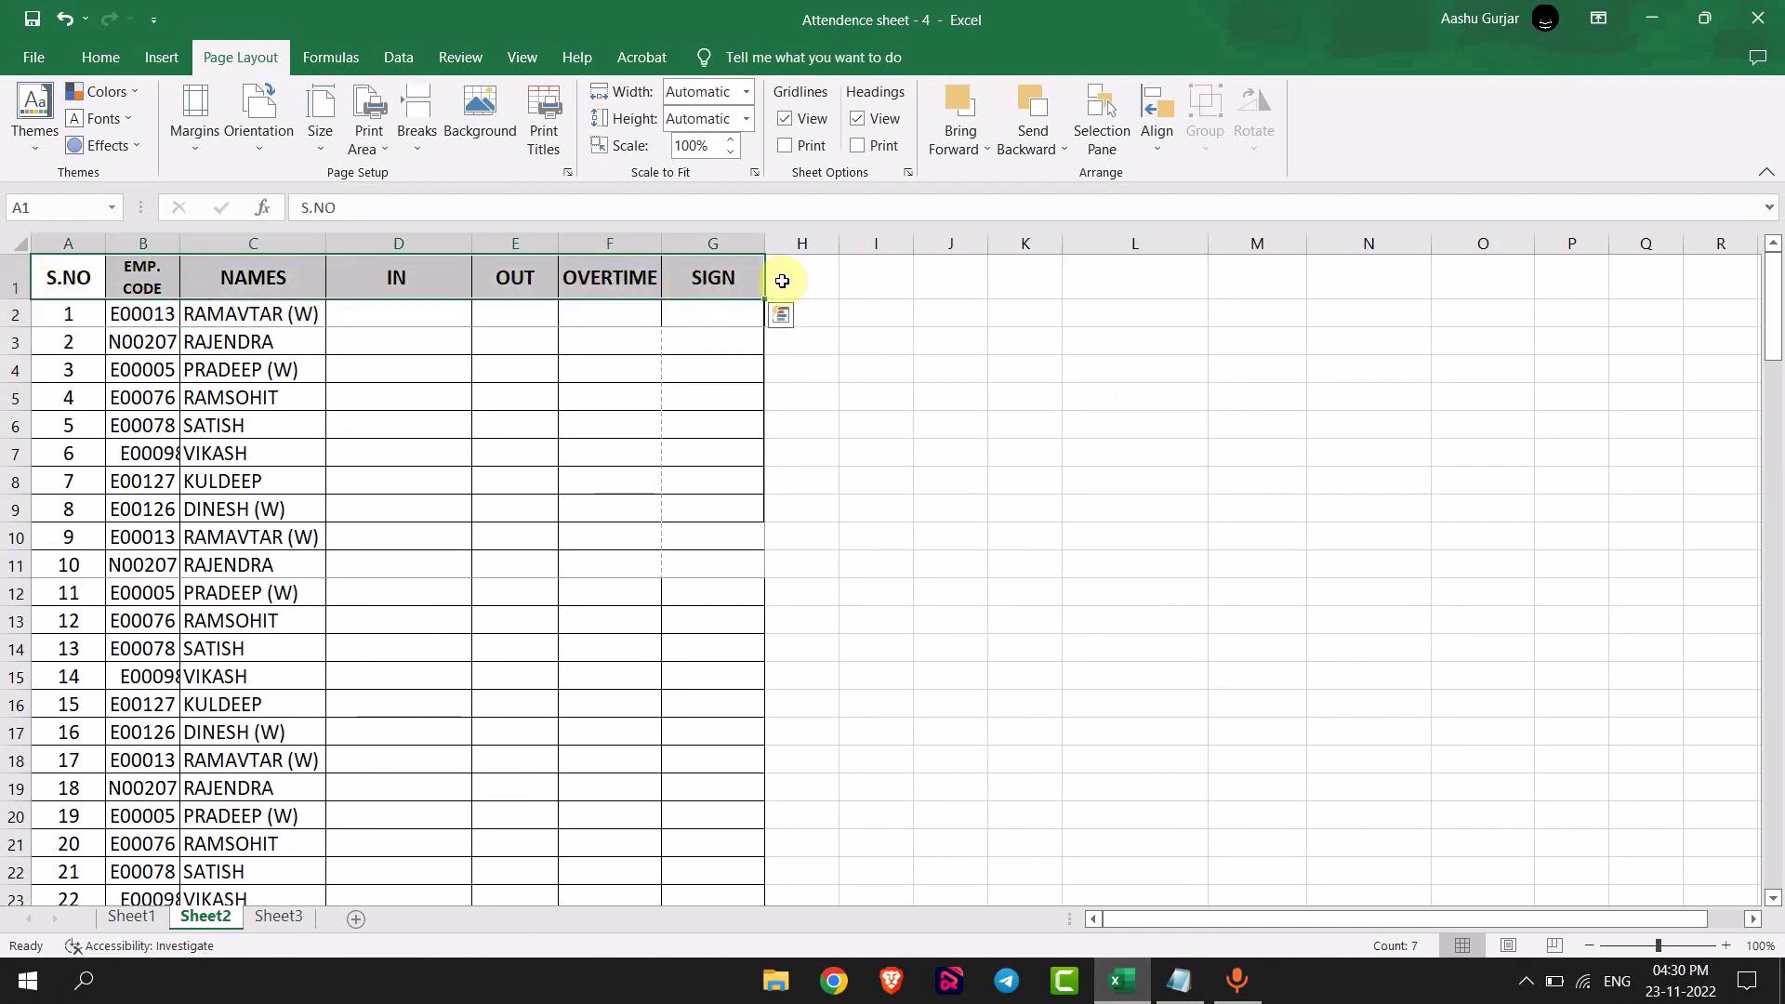
pyautogui.moveTo(73, 313); pyautogui.dragTo(722, 536)
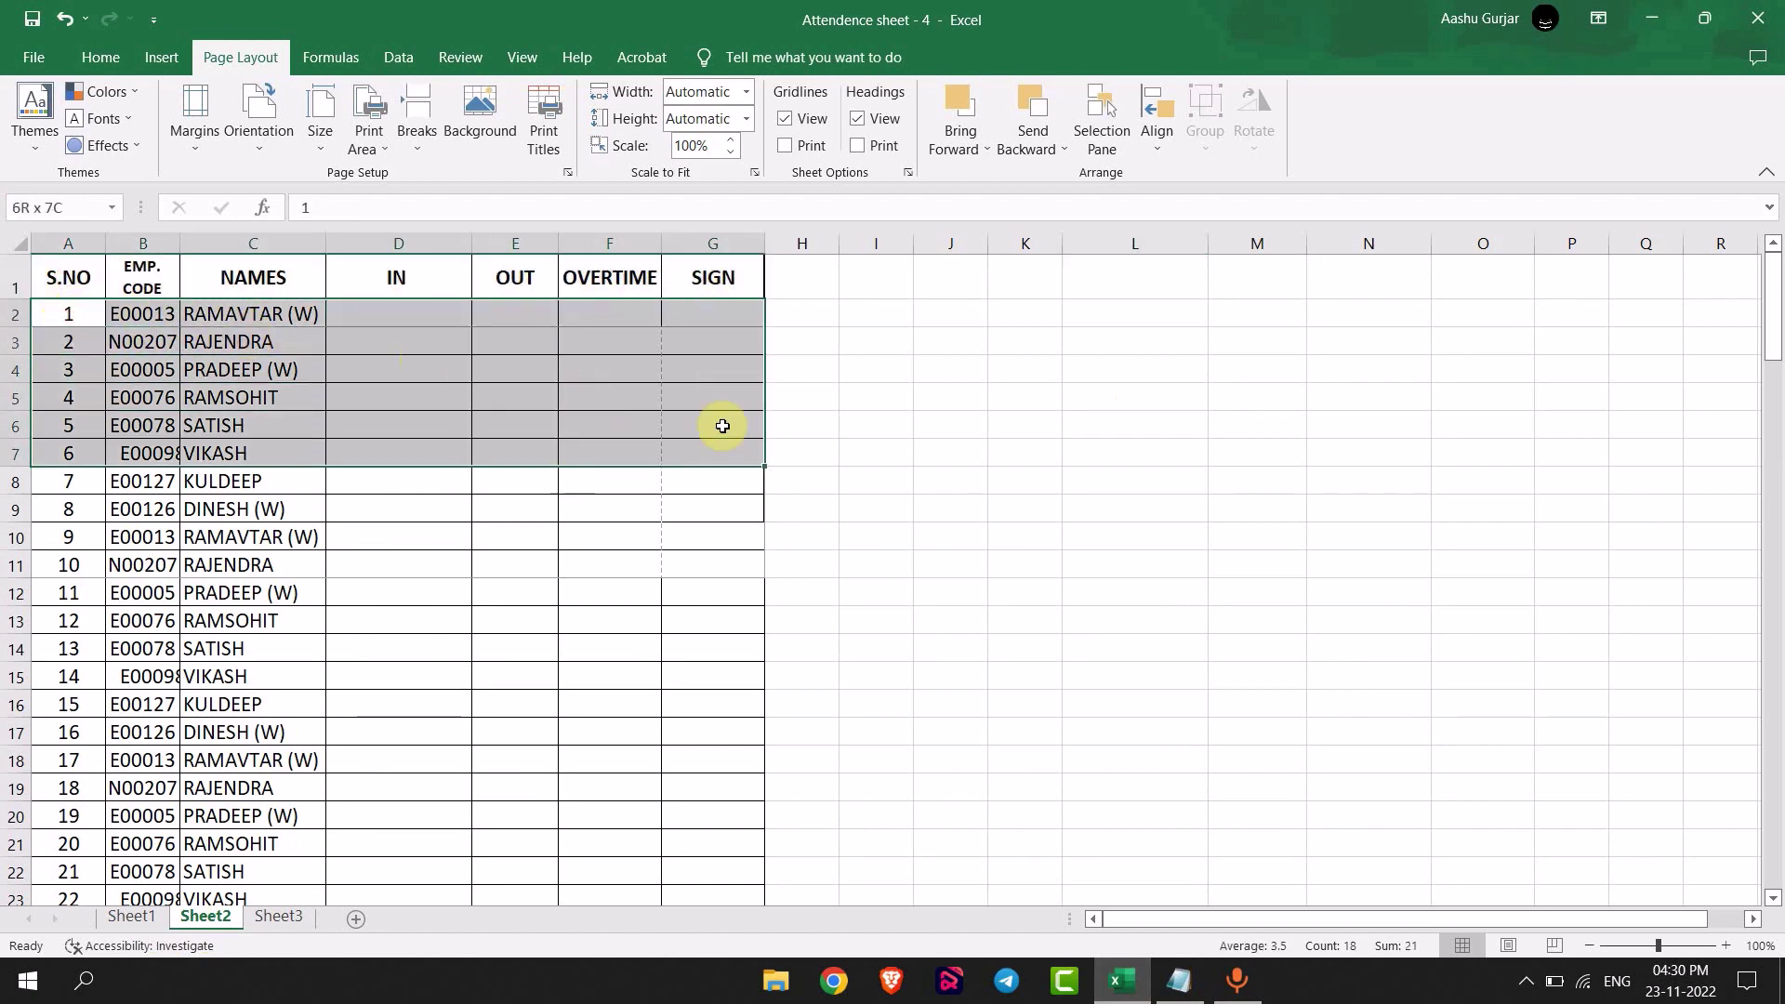
pyautogui.click(910, 443)
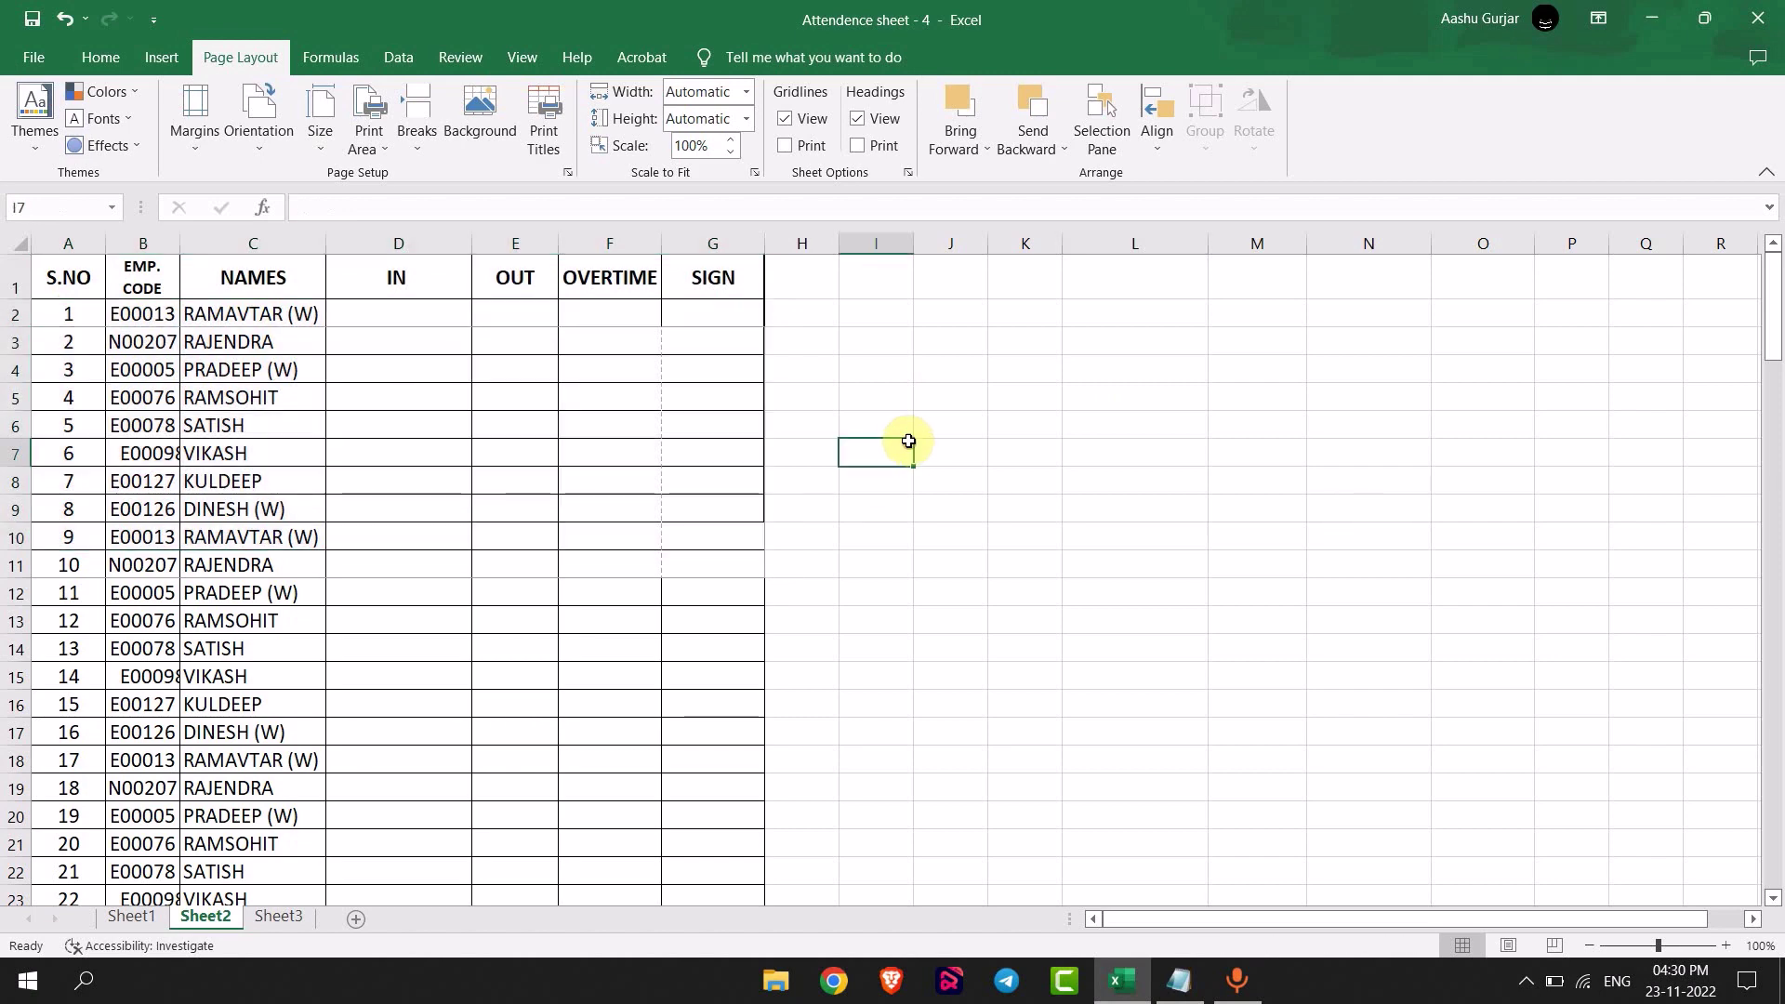
pyautogui.moveTo(49, 275); pyautogui.dragTo(683, 537)
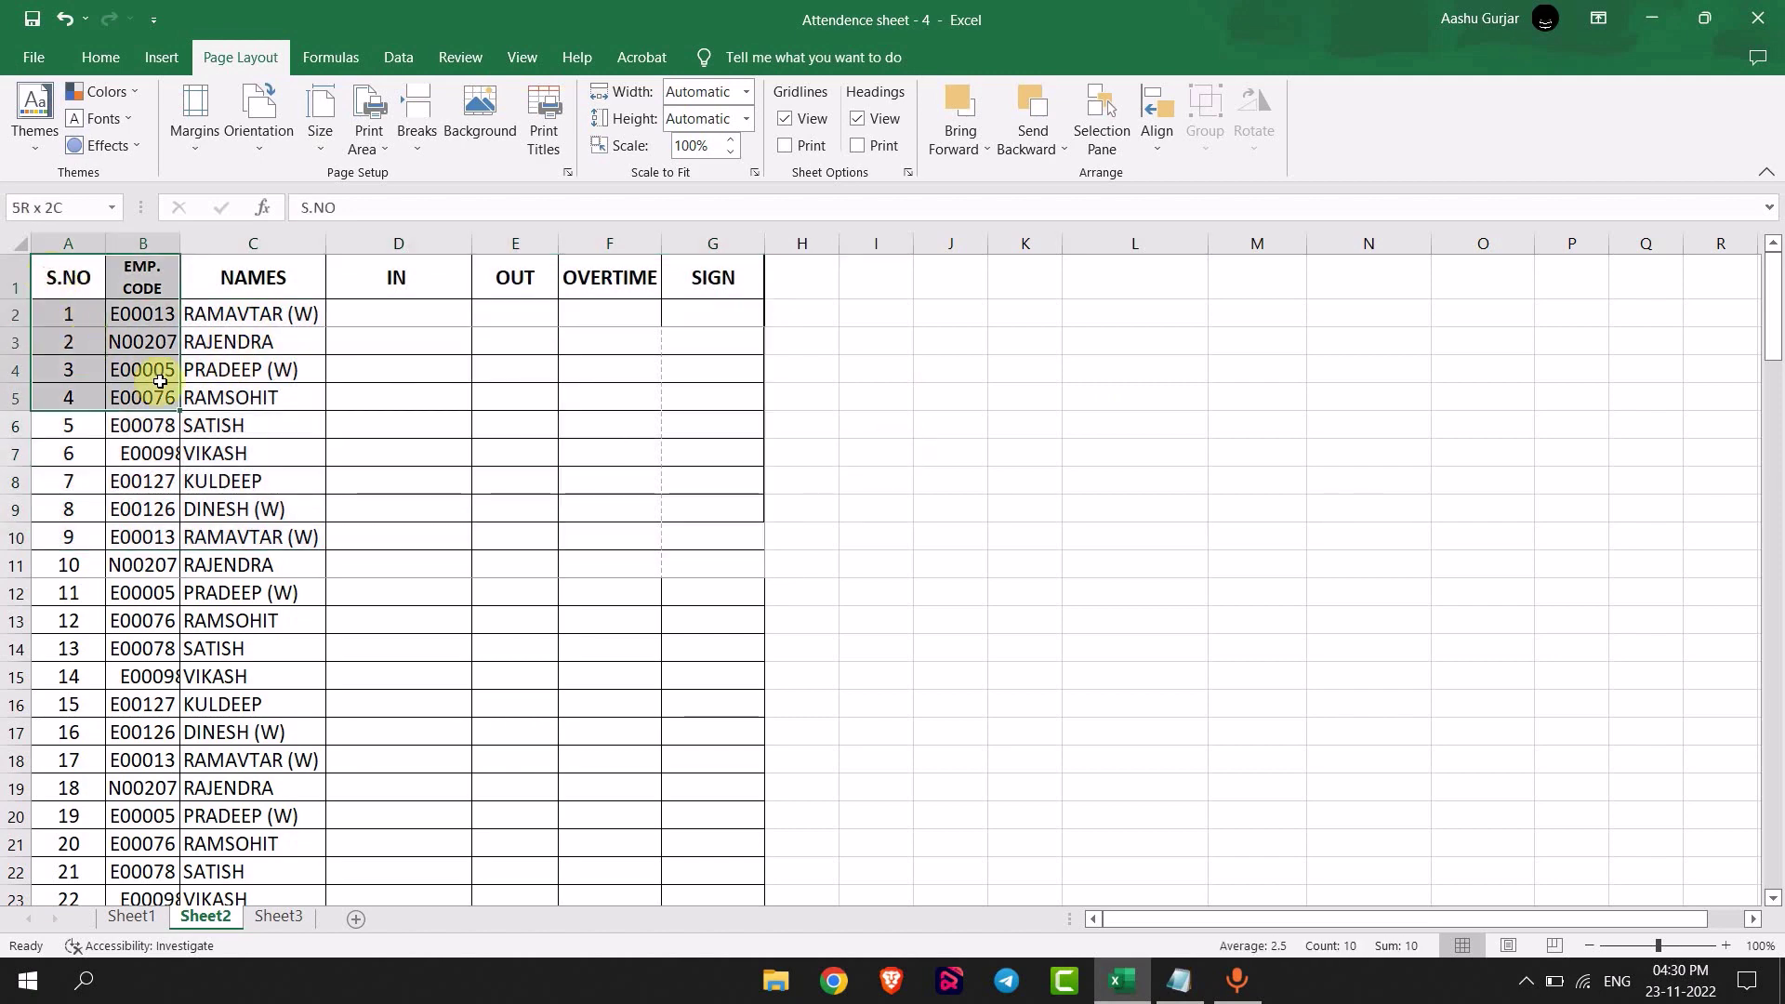
pyautogui.hotkey('ctrl', 'c')
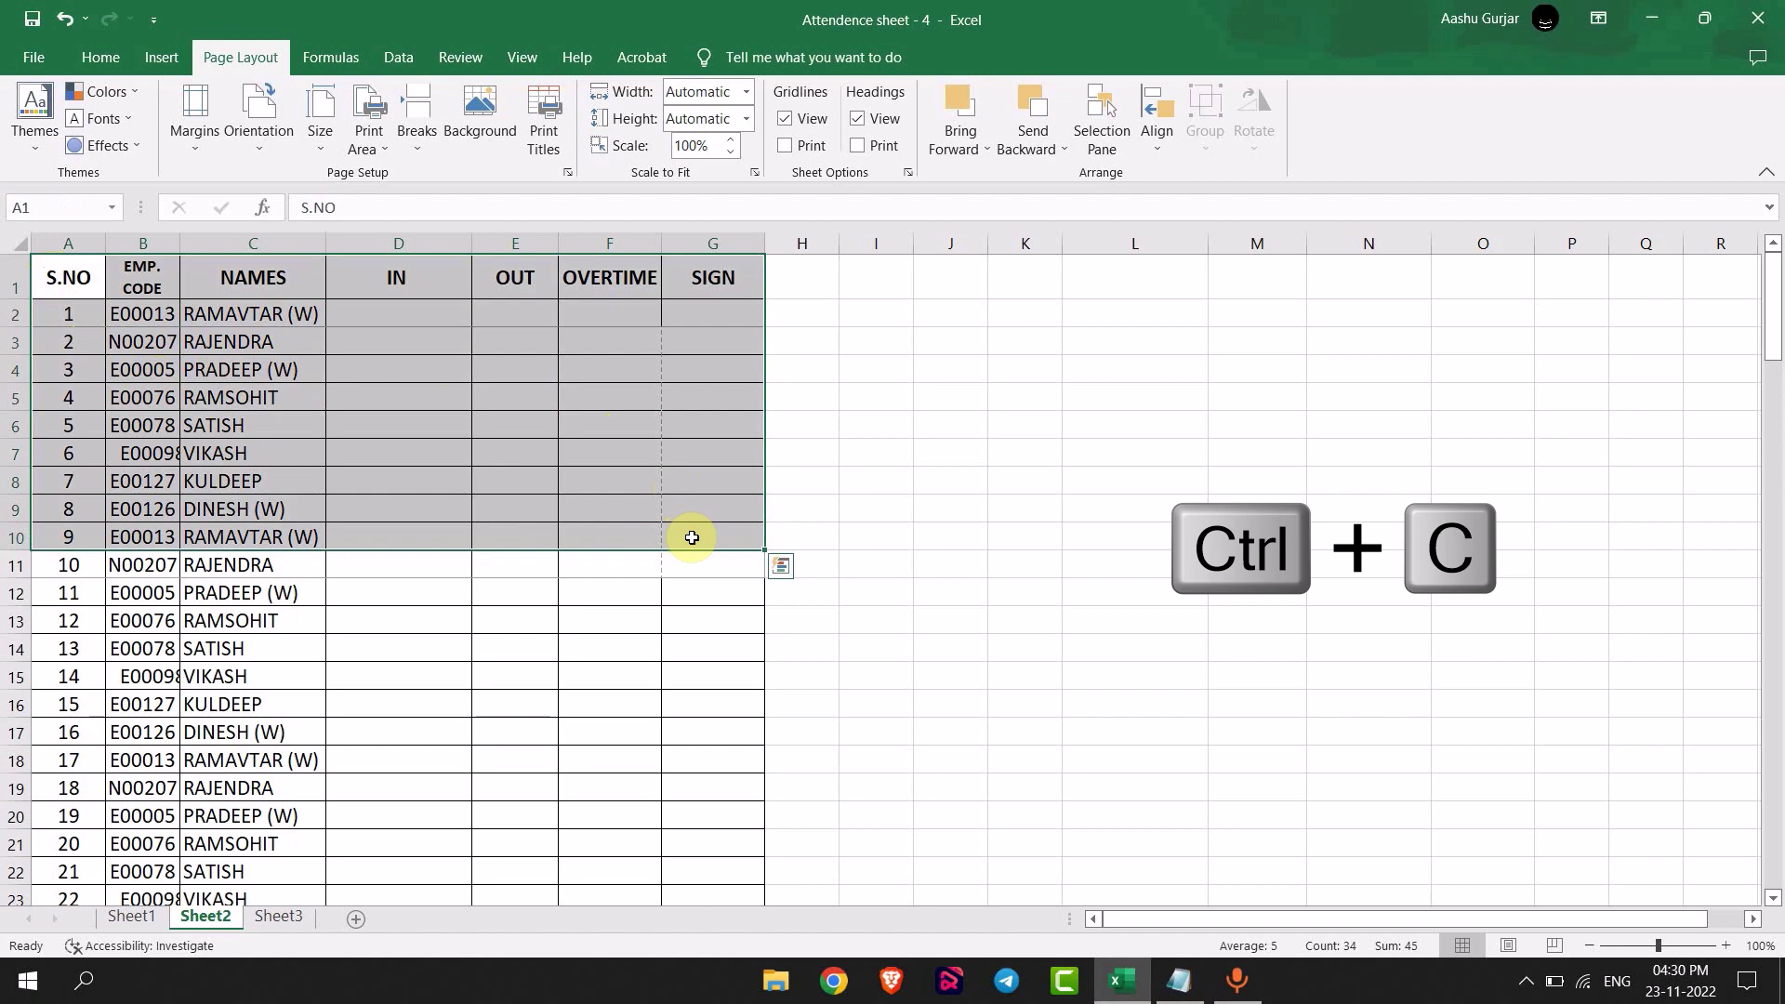
pyautogui.hotkey('ctrl', 'c')
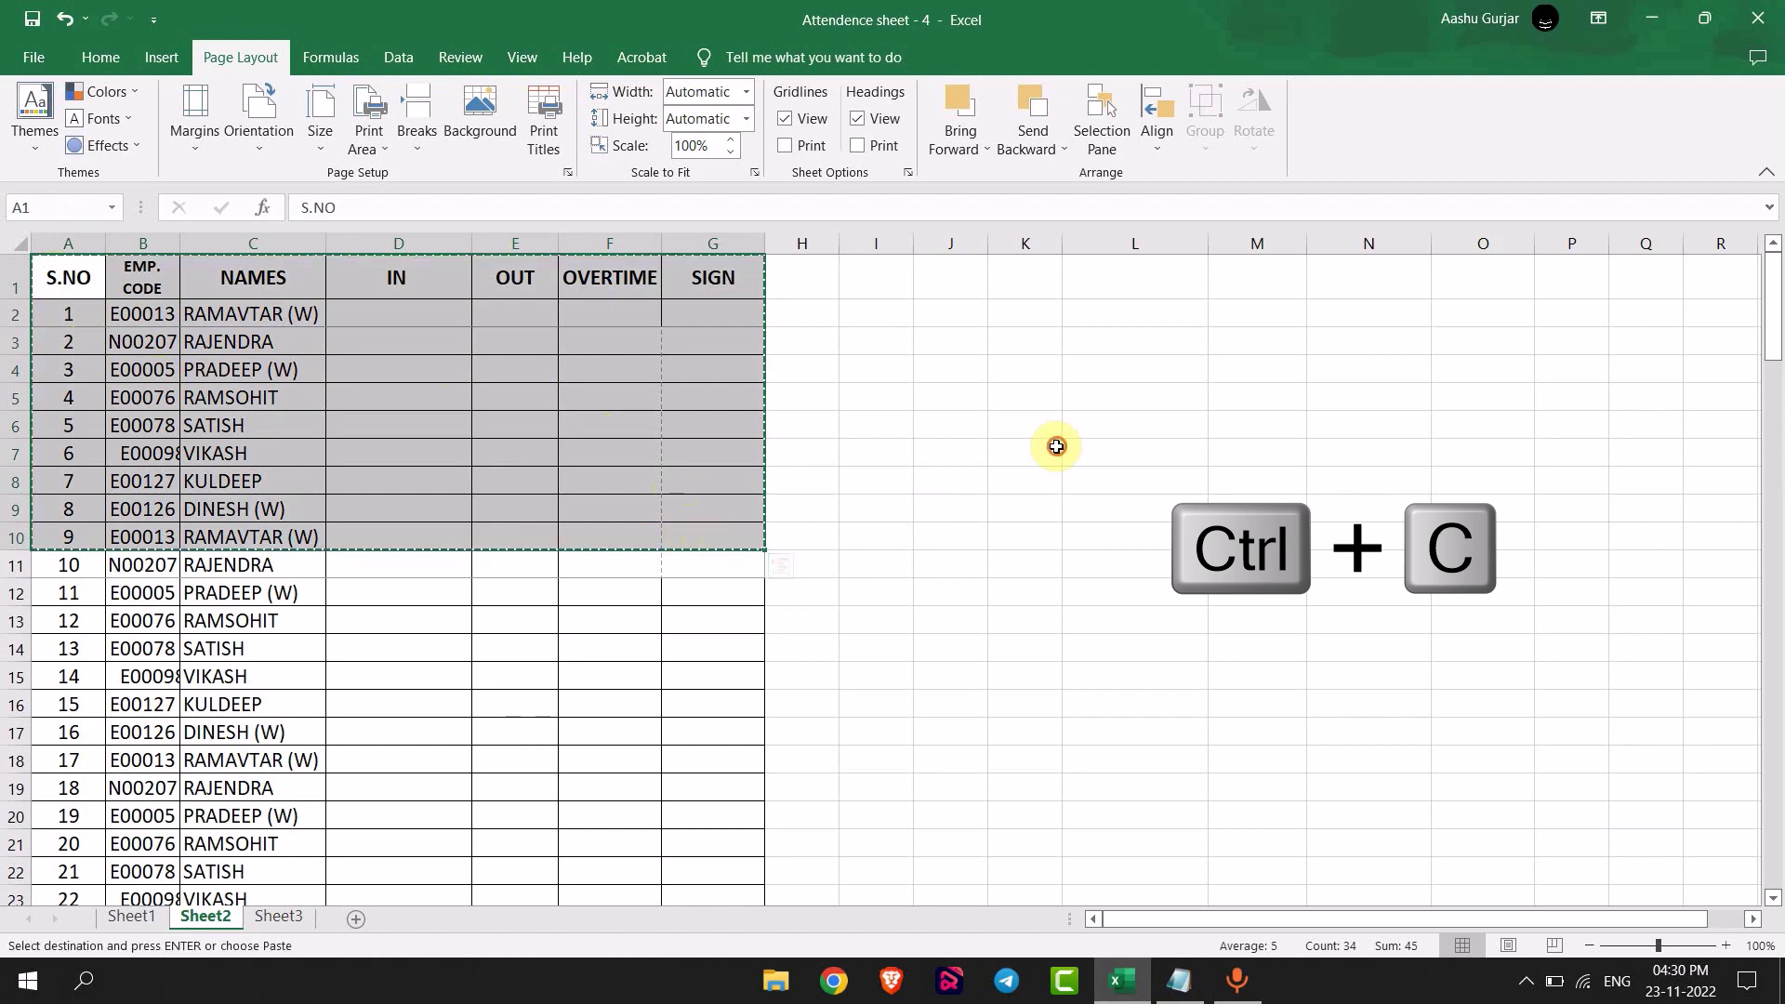
# - Paste the copied table at cell L6 with Paste Special's Transpose option
pyautogui.click(1055, 445)
pyautogui.click(1098, 426)
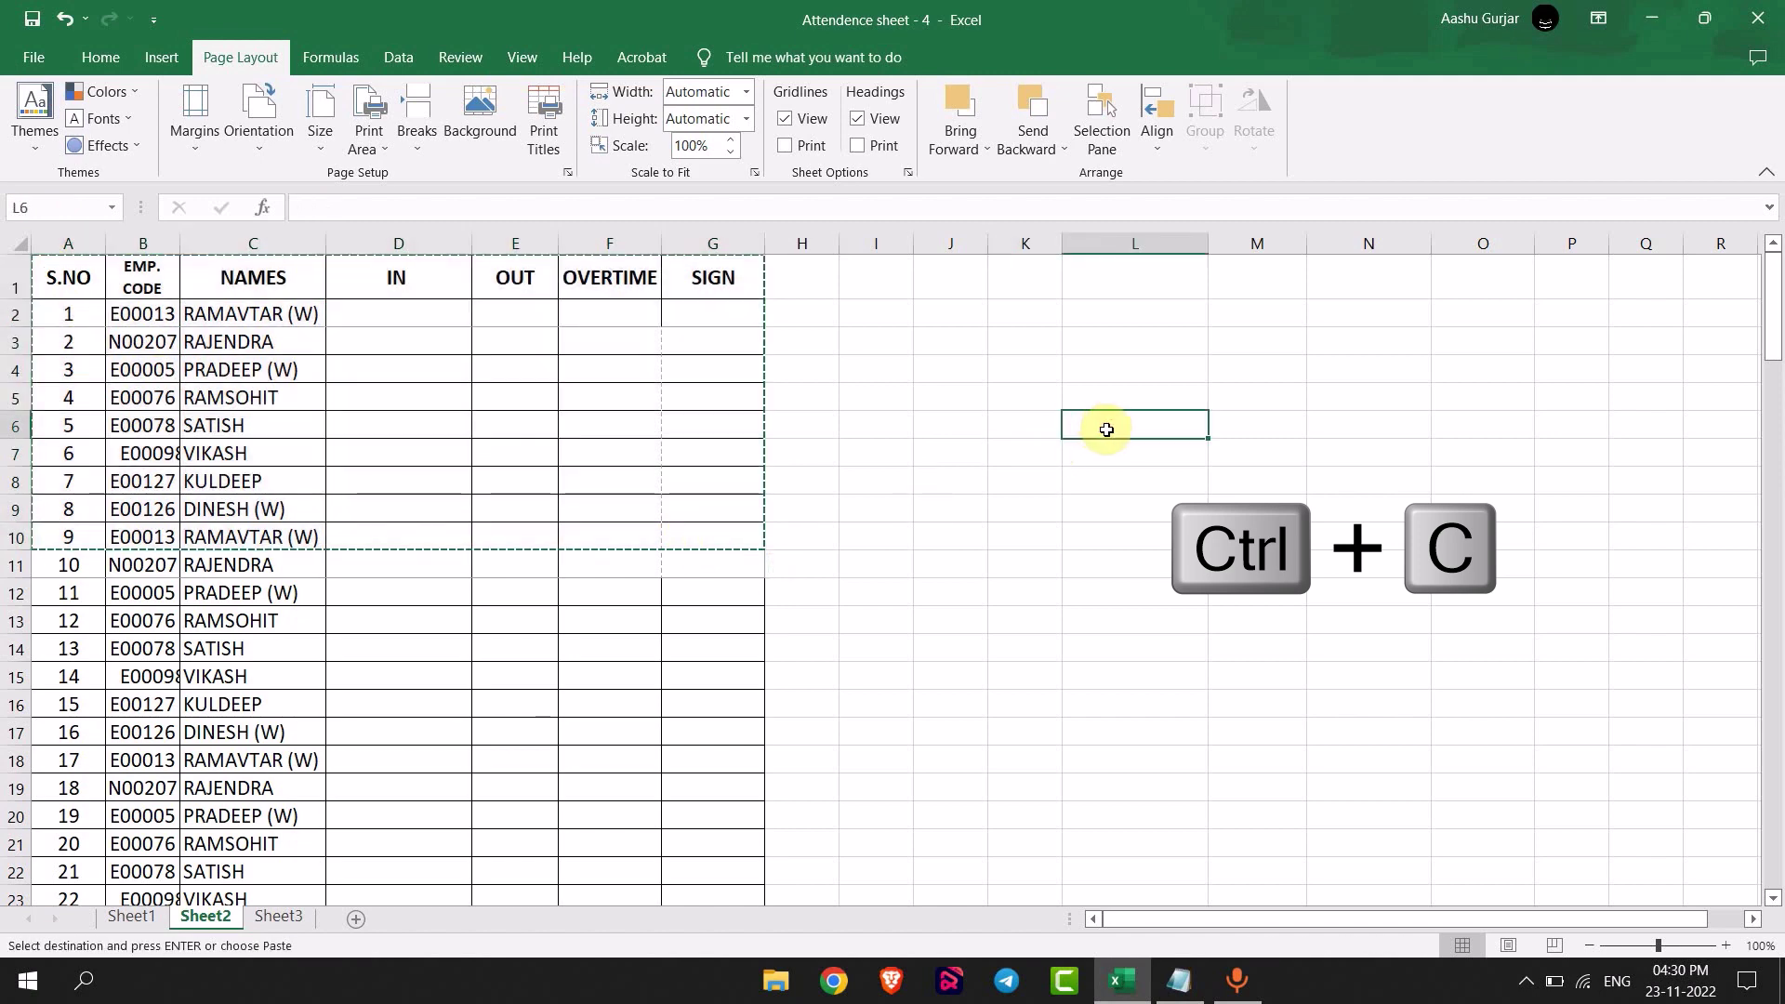
pyautogui.rightClick(1105, 431)
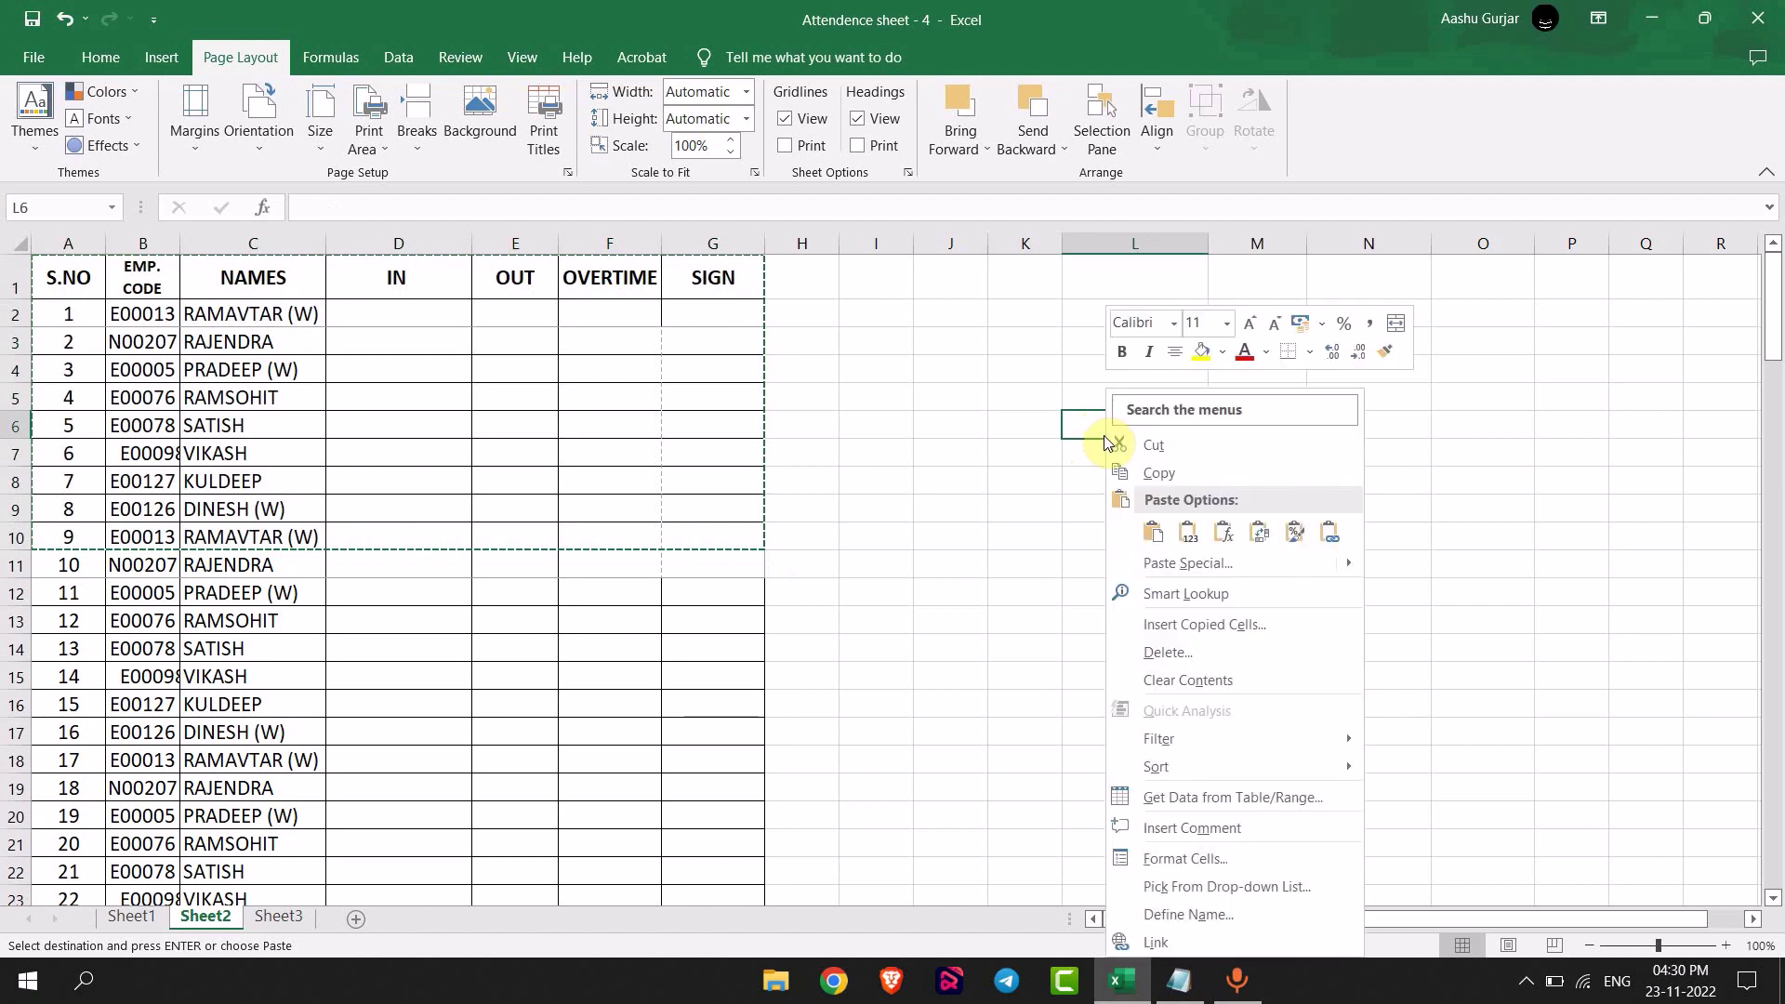
pyautogui.click(1207, 564)
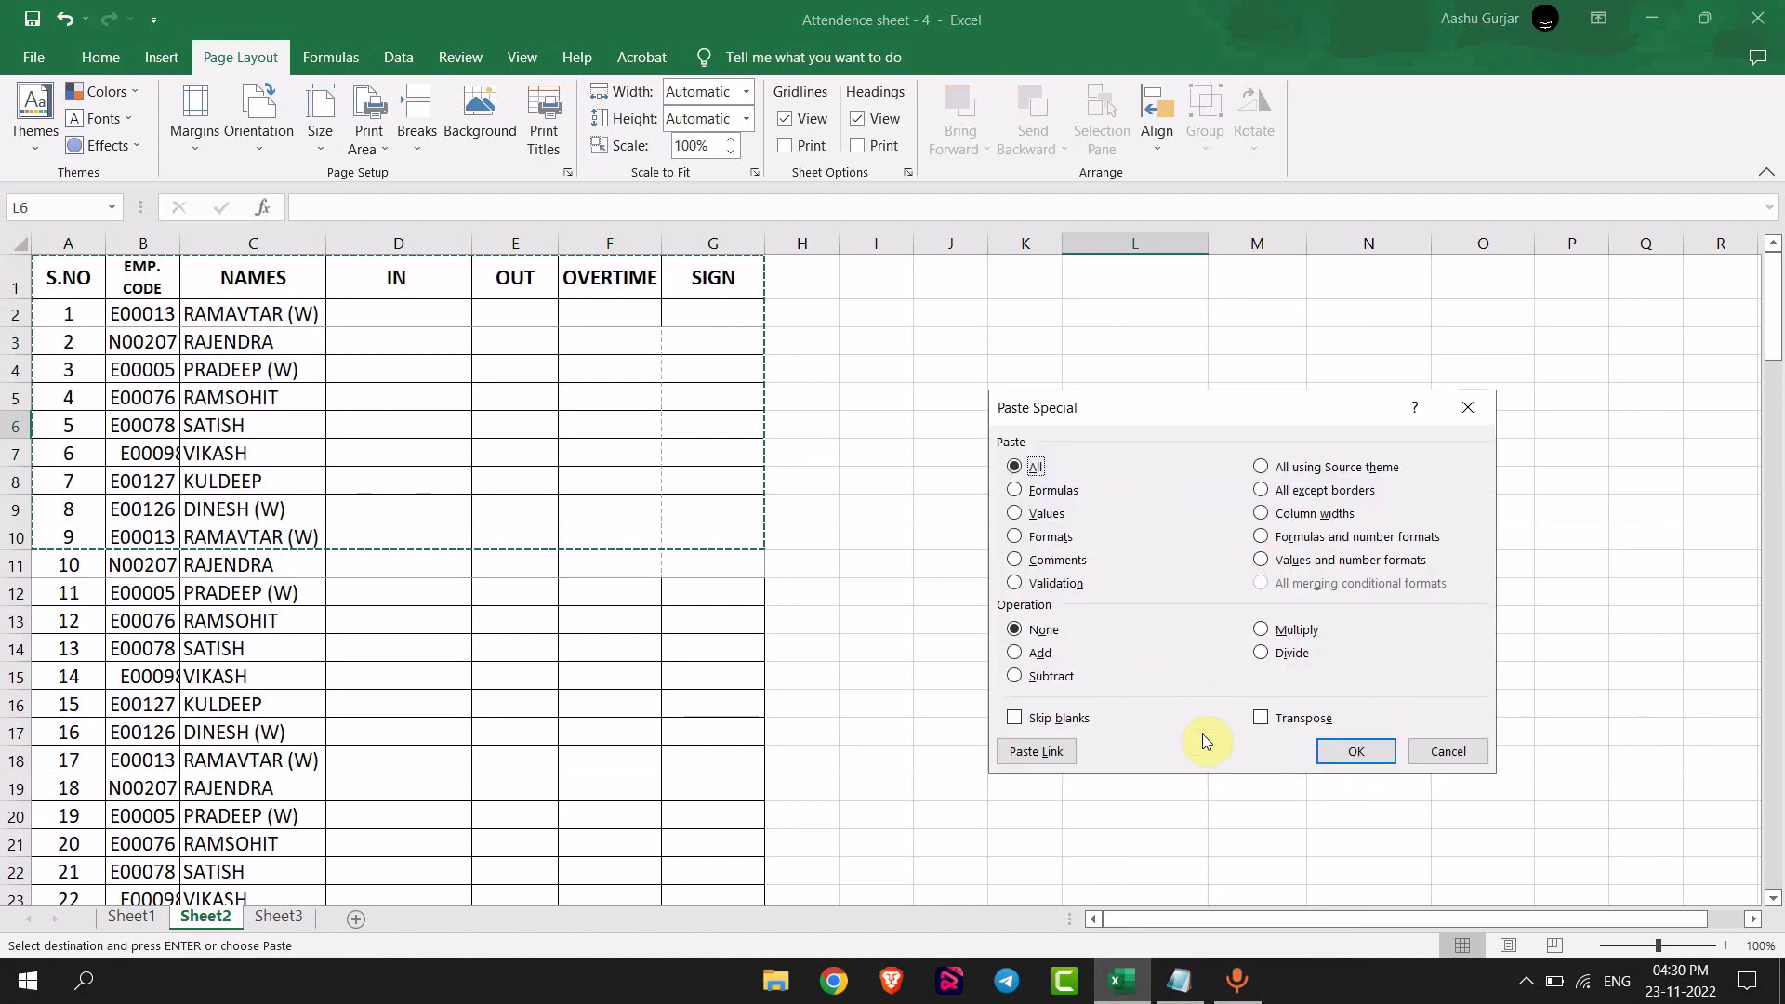
pyautogui.click(1351, 753)
# - Select the transposed headers in column L and the employee data in M6:U13
pyautogui.click(1024, 676)
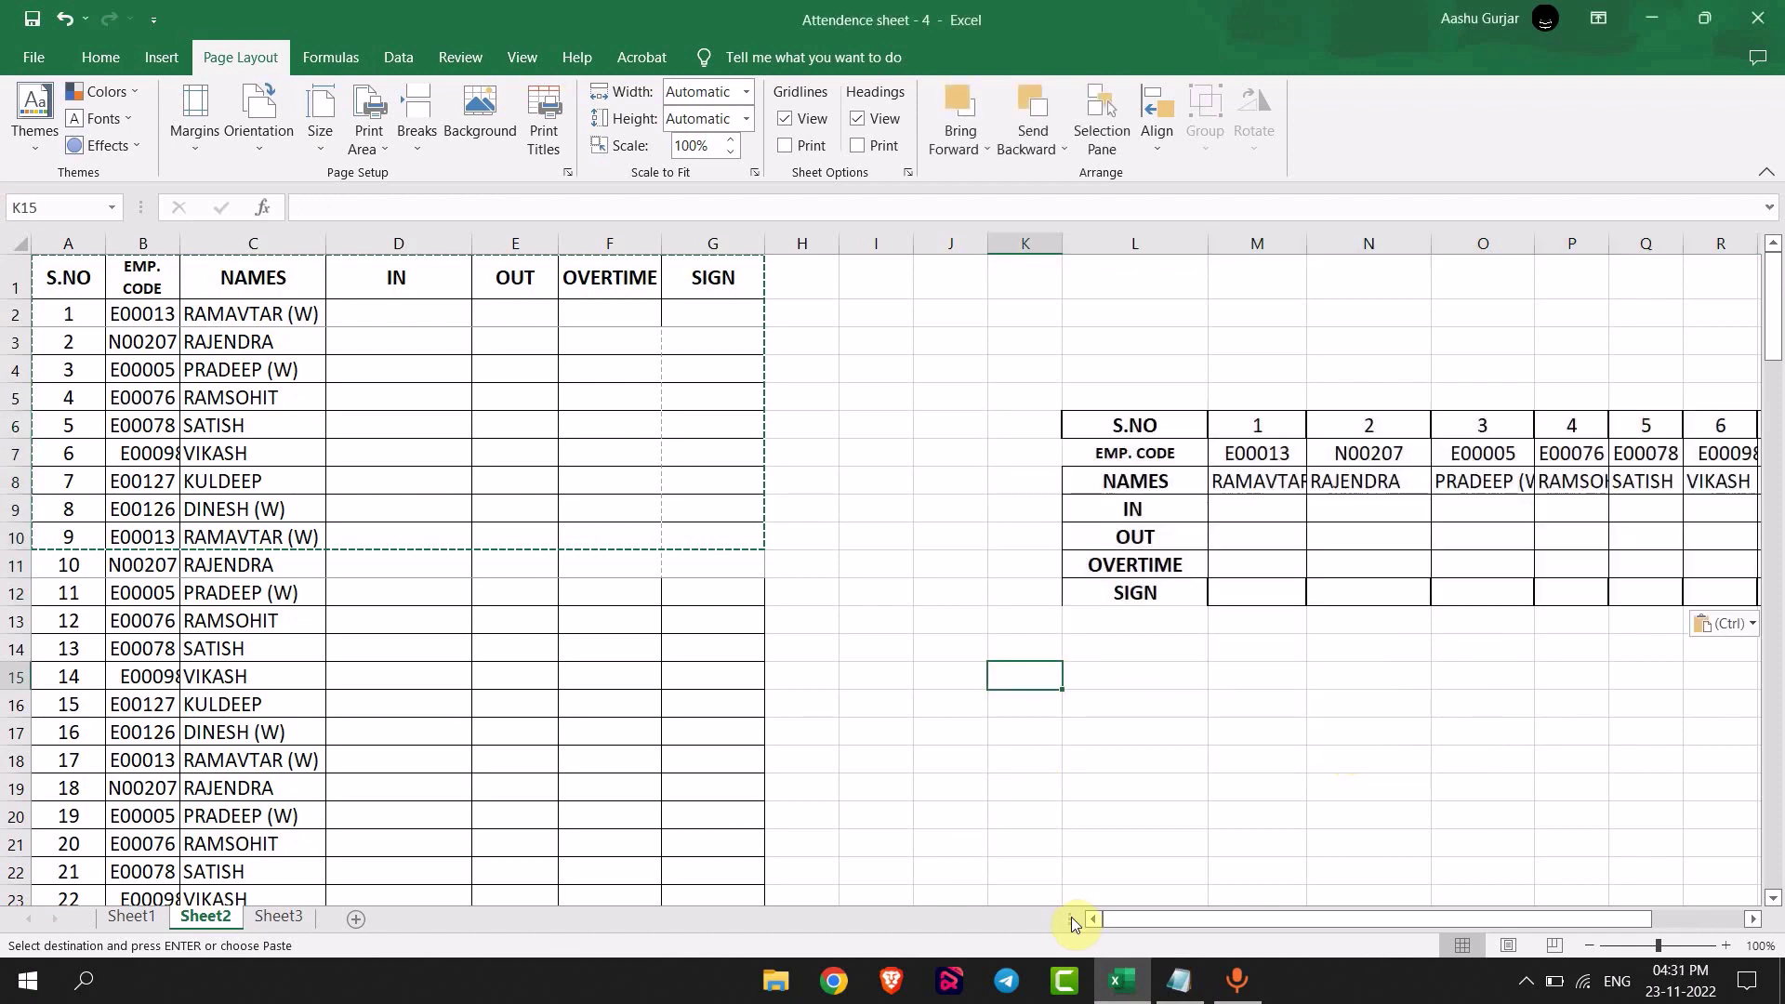
pyautogui.moveTo(1600, 919); pyautogui.dragTo(1653, 919)
pyautogui.moveTo(840, 425); pyautogui.dragTo(865, 614)
pyautogui.moveTo(839, 425); pyautogui.dragTo(850, 593)
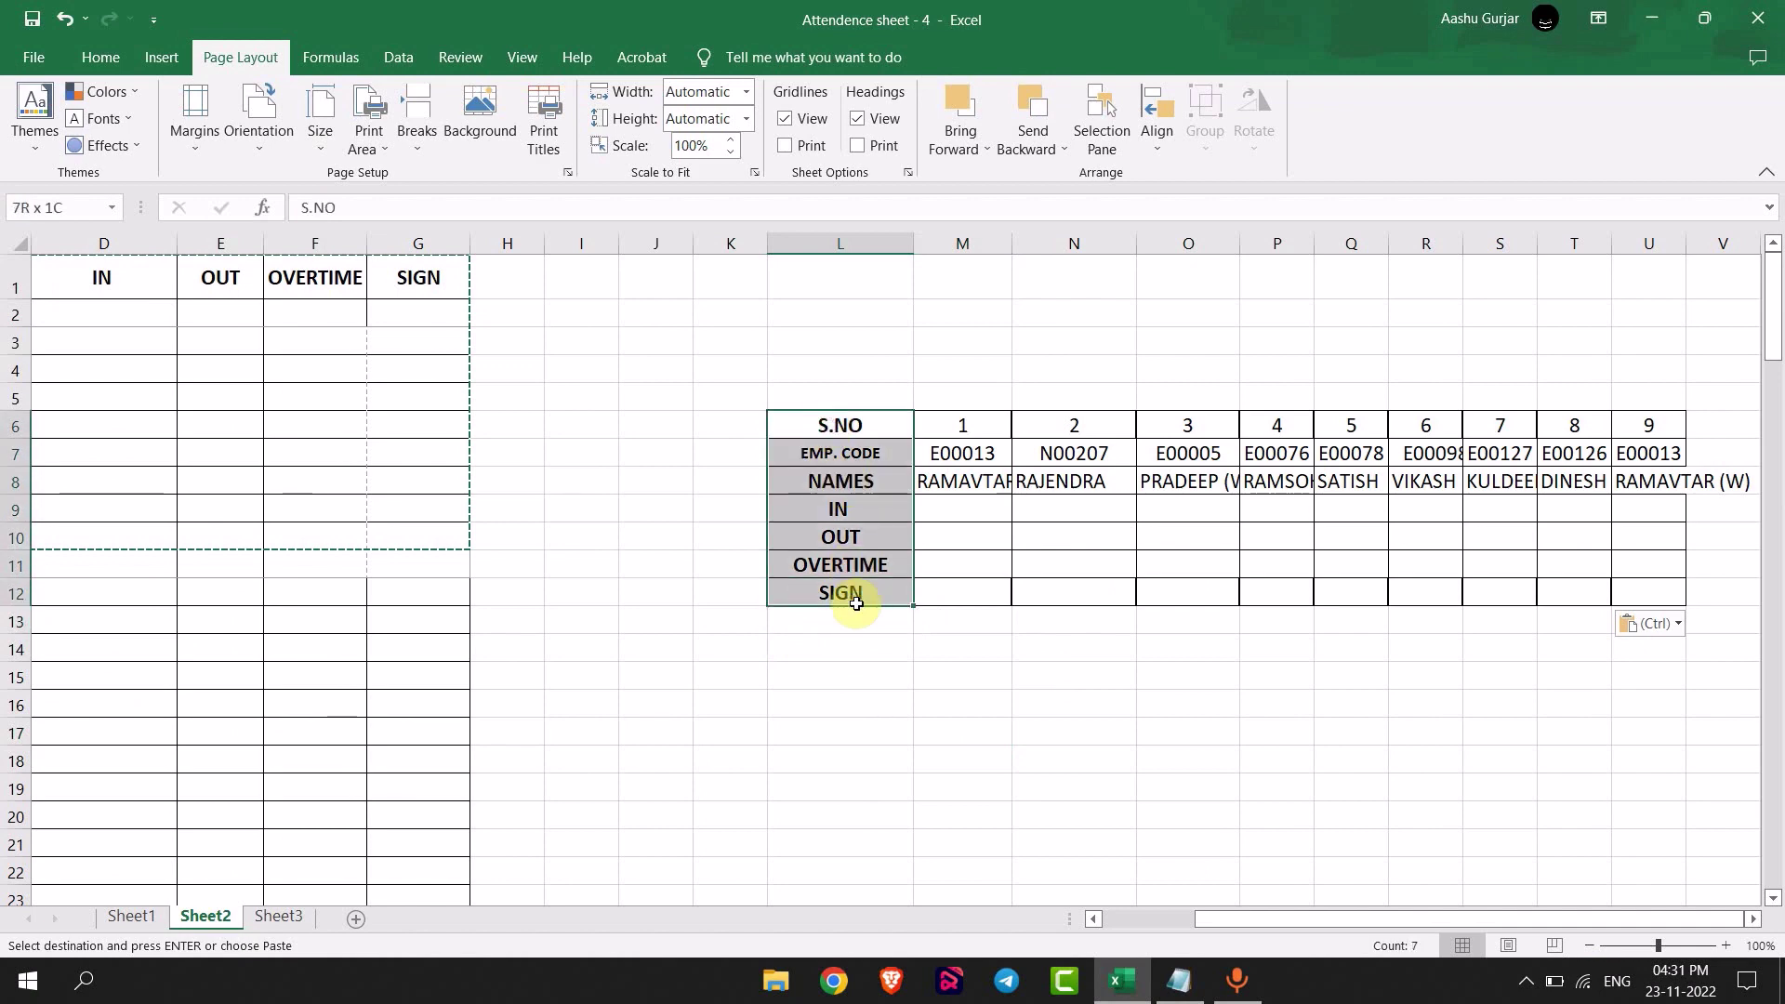
pyautogui.moveTo(963, 425); pyautogui.dragTo(1668, 627)
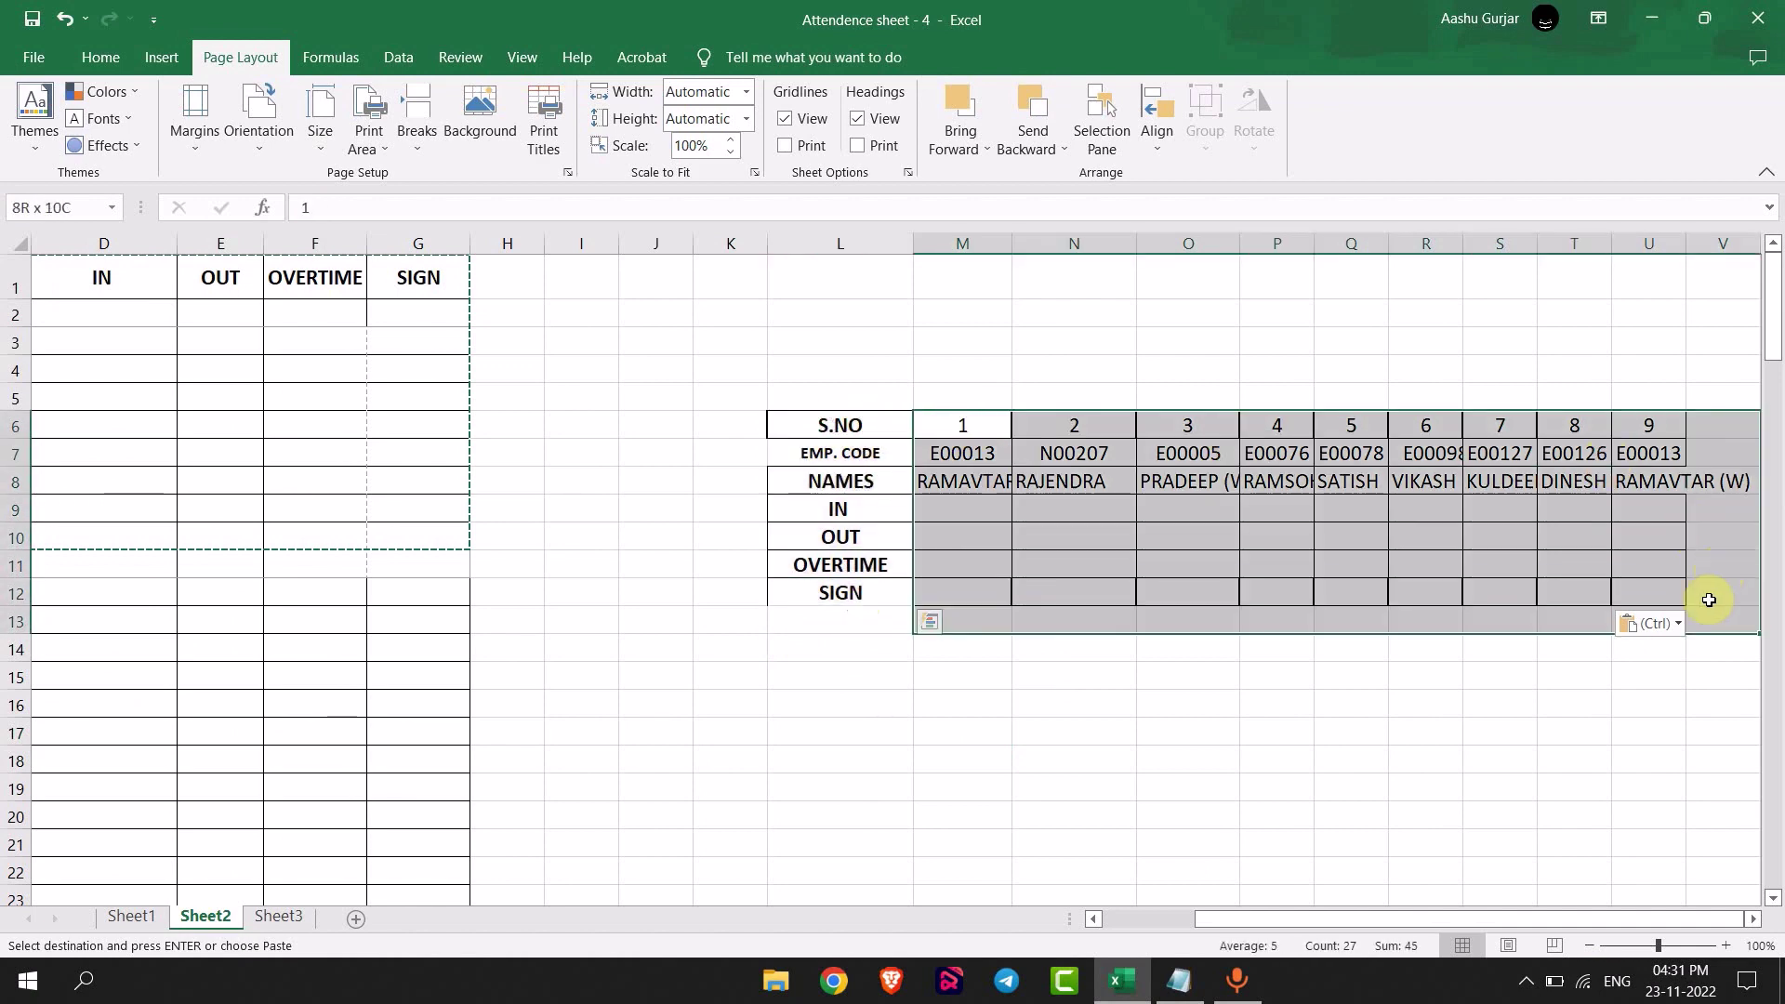
# - Minimize the Excel window and refresh the Windows desktop
pyautogui.click(1487, 760)
pyautogui.click(1650, 19)
pyautogui.rightClick(1089, 264)
pyautogui.click(1159, 330)
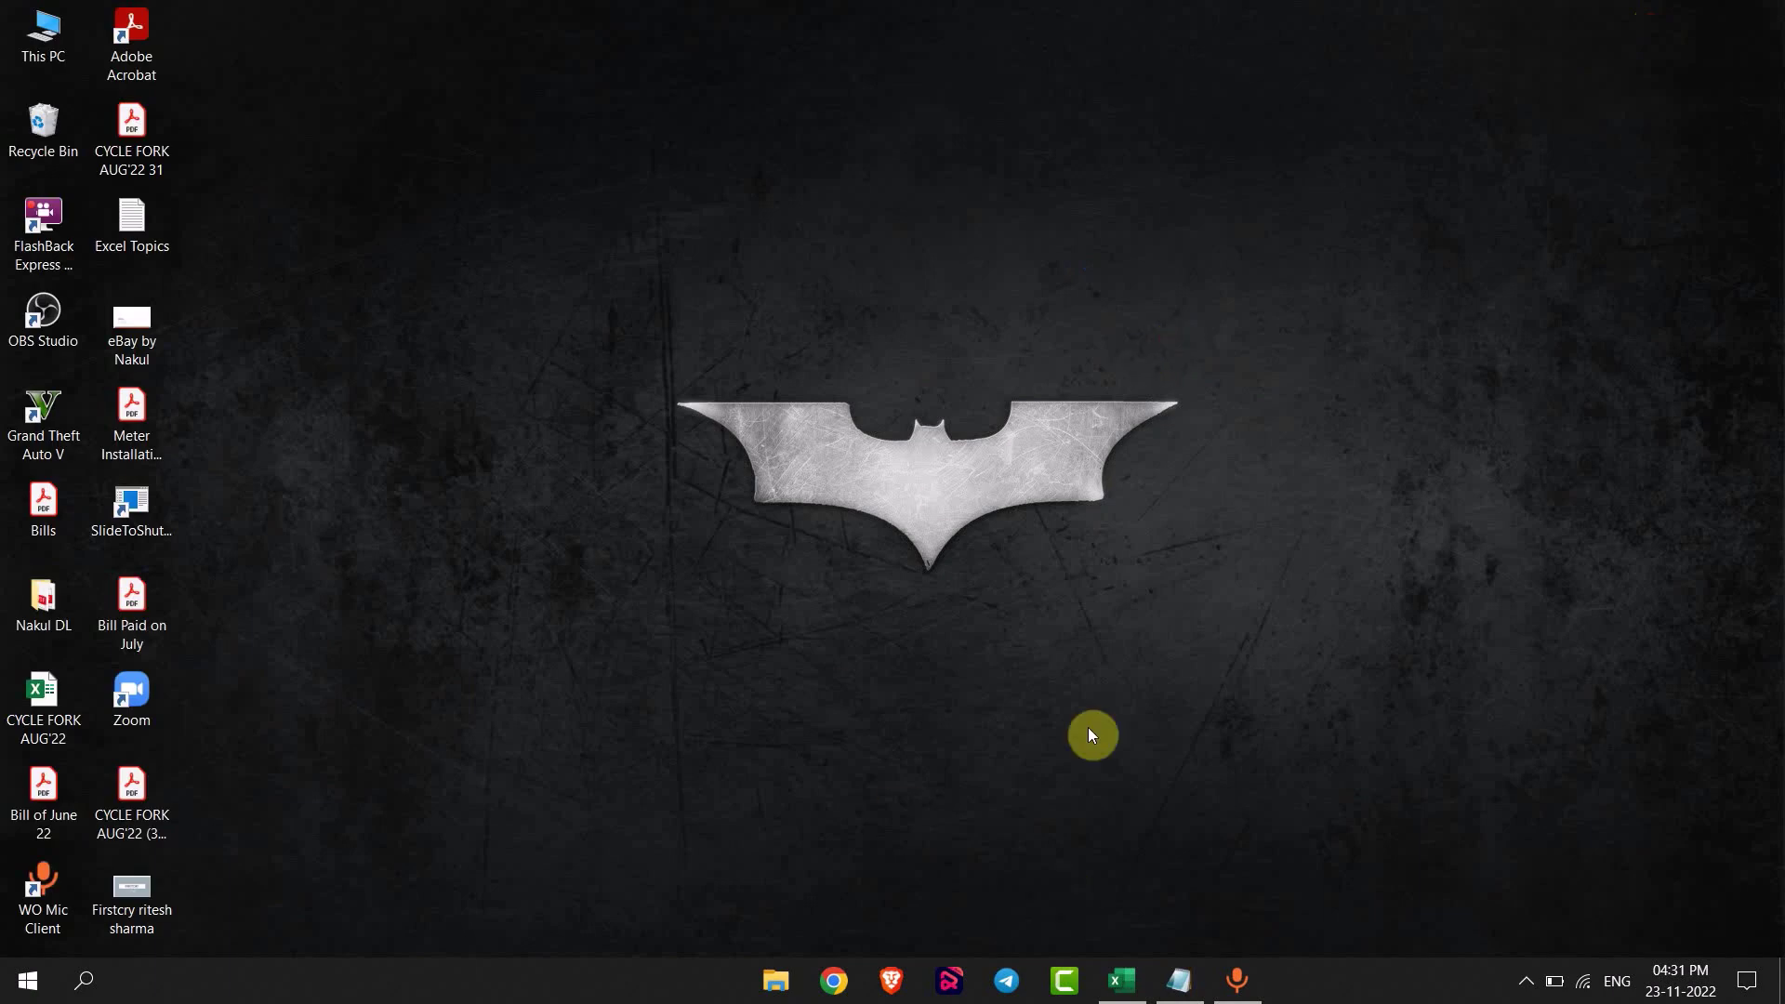